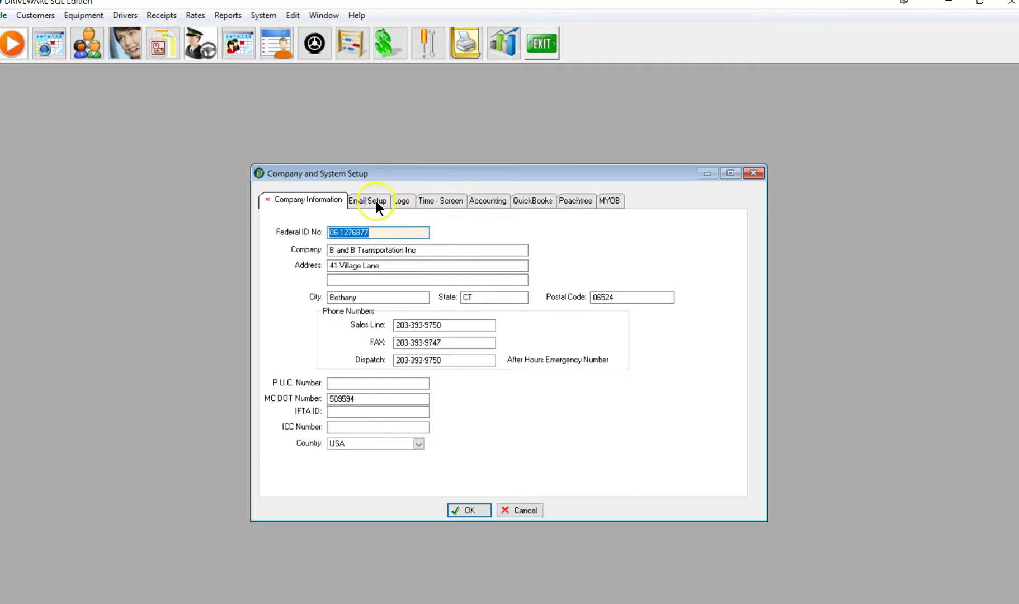
Step: Review the outgoing server, port, login name and password fields in the company's email setup and accept the dialog
{"action": "left_click_drag", "start_coordinate": [423, 338], "coordinate": [334, 345]}
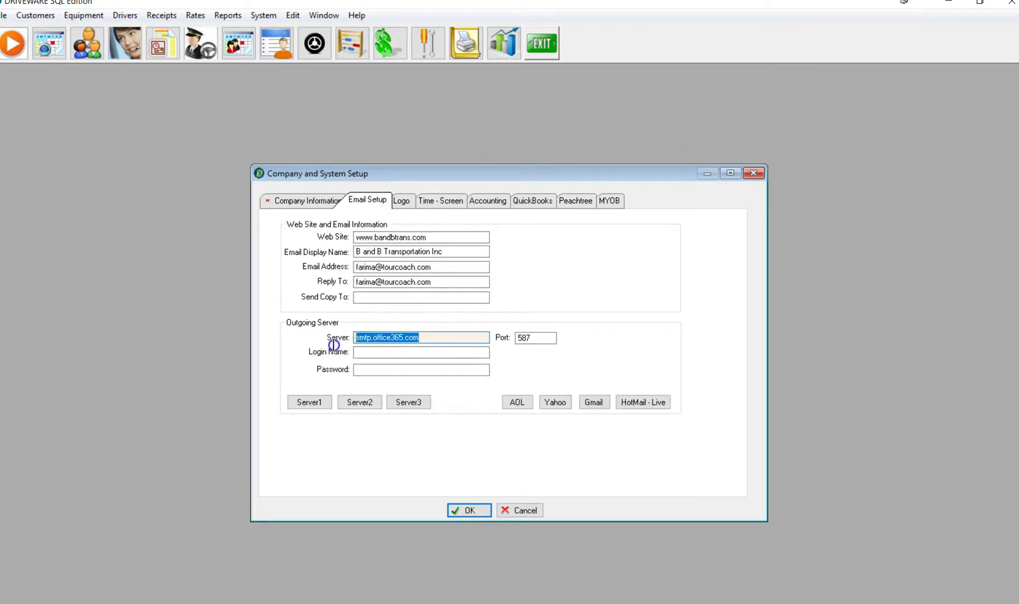
{"action": "left_click", "coordinate": [447, 366]}
{"action": "left_click", "coordinate": [433, 340]}
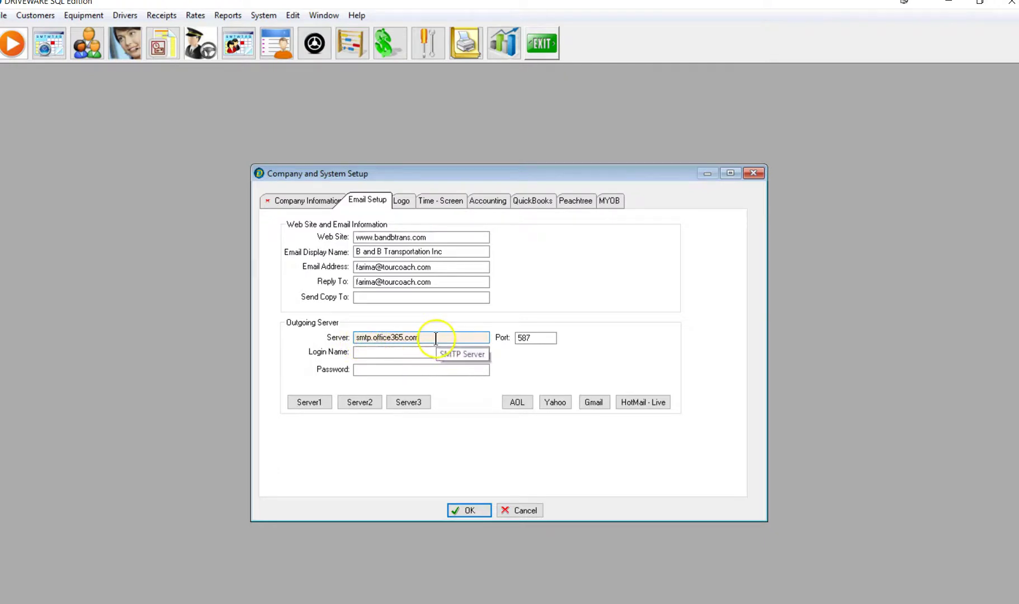
{"action": "left_click_drag", "start_coordinate": [435, 337], "coordinate": [324, 337]}
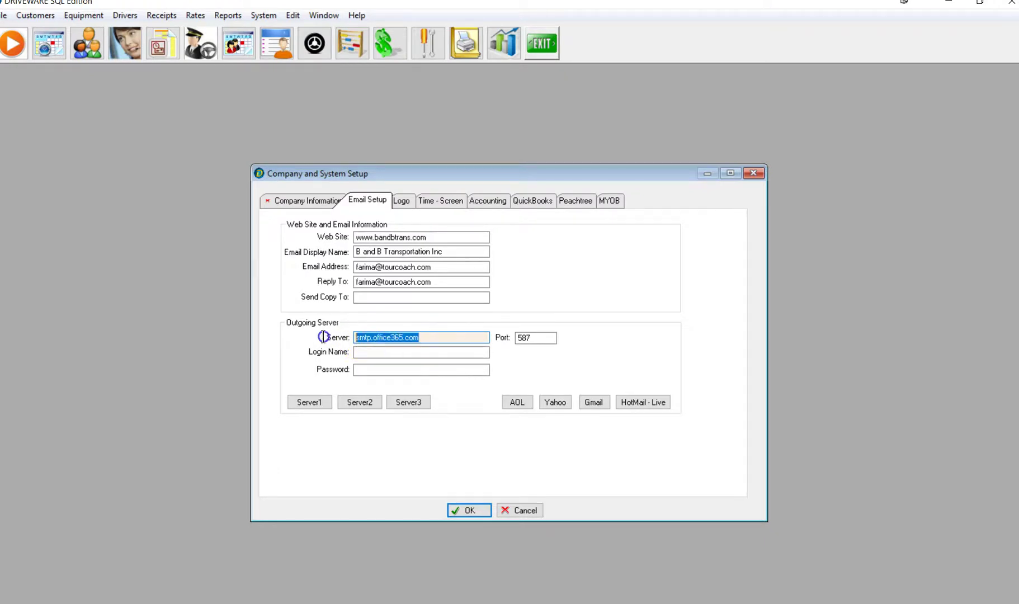
{"action": "left_click", "coordinate": [536, 343]}
{"action": "left_click", "coordinate": [373, 351]}
{"action": "left_click", "coordinate": [368, 368]}
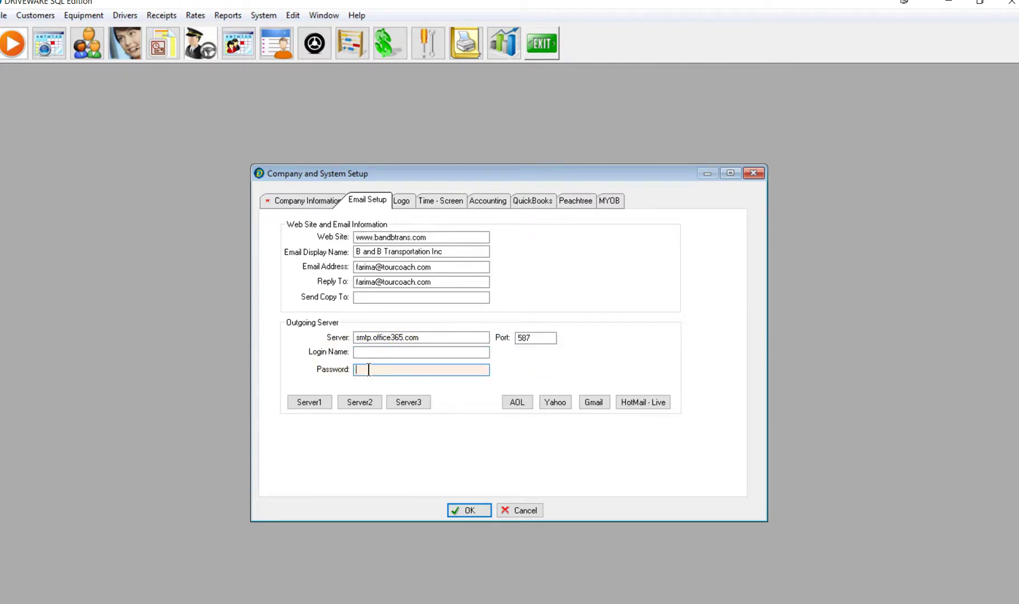
{"action": "left_click", "coordinate": [363, 369]}
{"action": "left_click", "coordinate": [363, 367]}
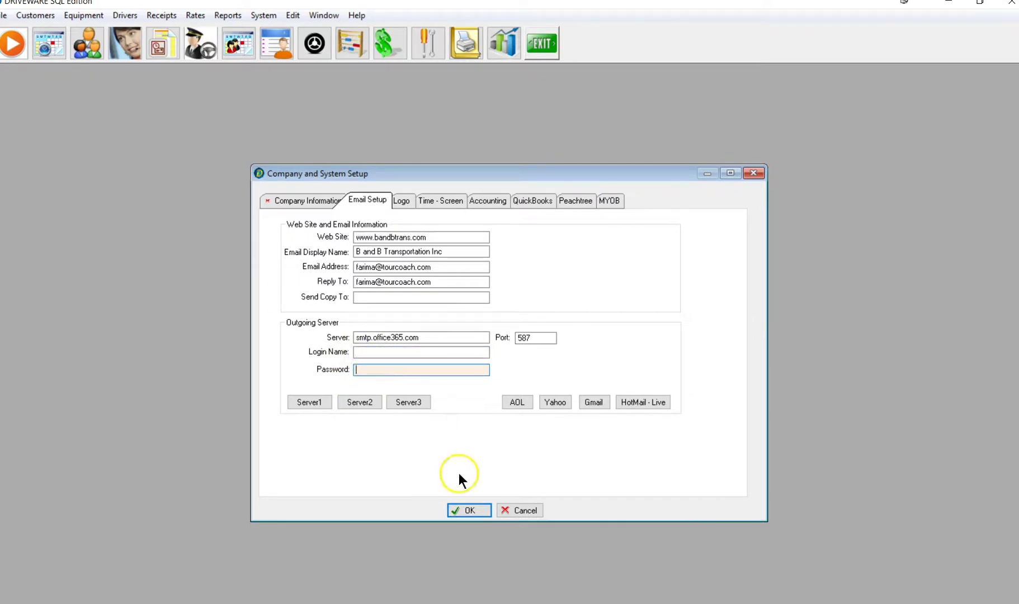
{"action": "left_click", "coordinate": [460, 508]}
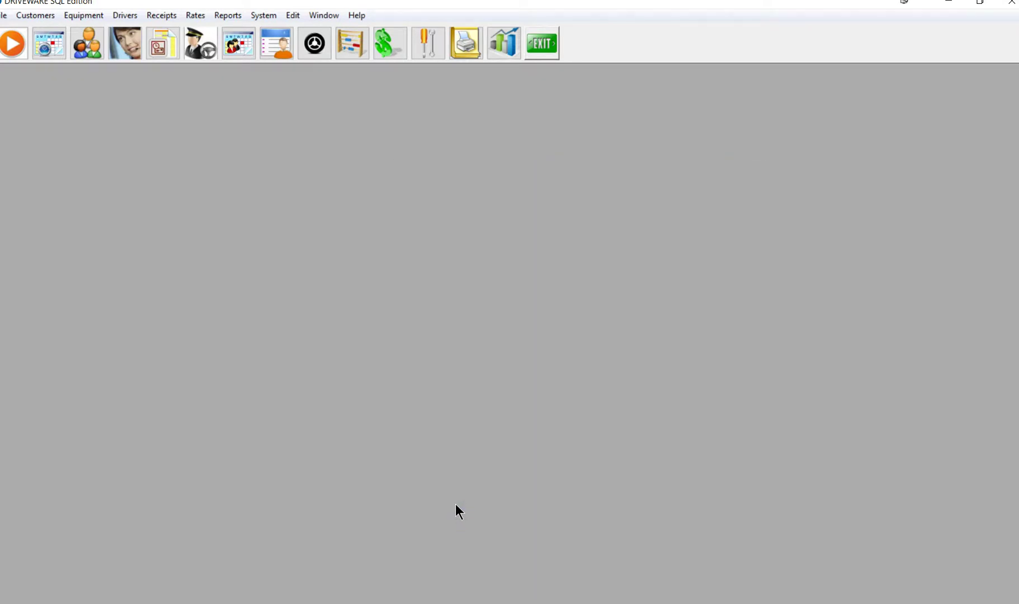
Step: Open the first user's record in the Users/Sales Reps setup and check its login name, email address and email display name
{"action": "left_click", "coordinate": [263, 15]}
{"action": "mouse_move", "coordinate": [278, 43]}
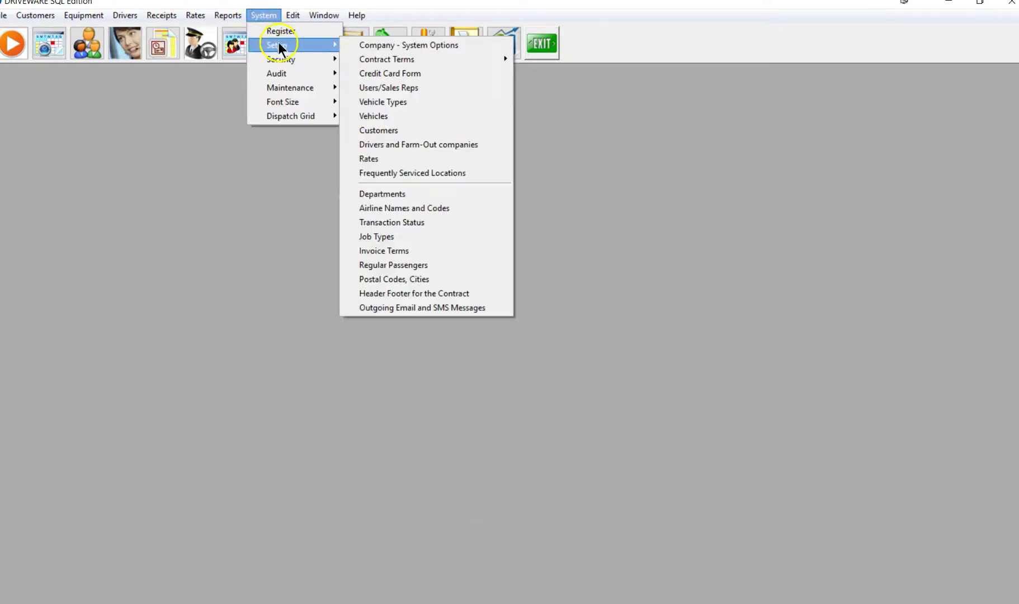
{"action": "left_click", "coordinate": [417, 90]}
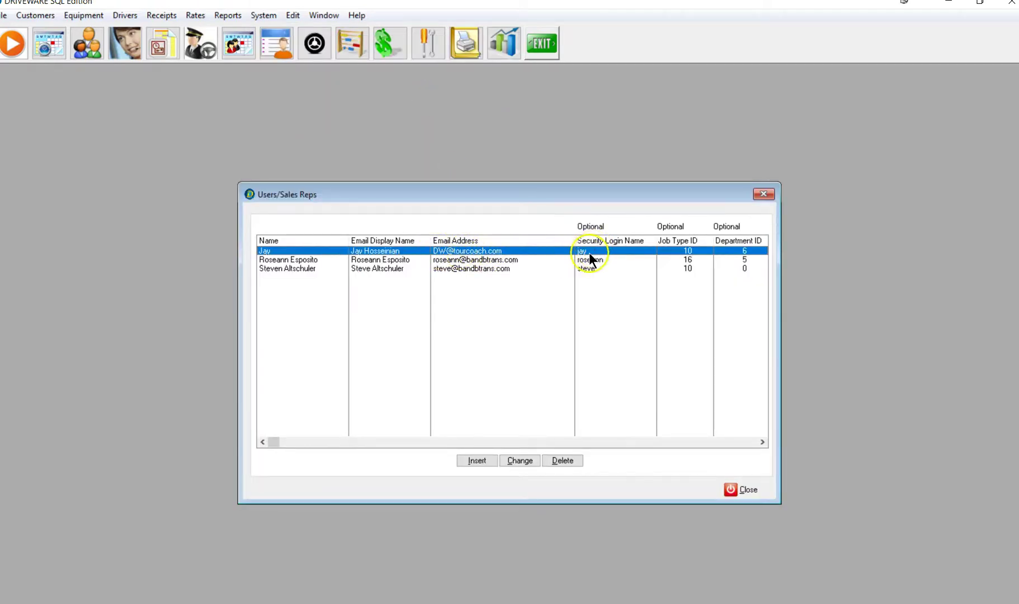
{"action": "left_click", "coordinate": [514, 460]}
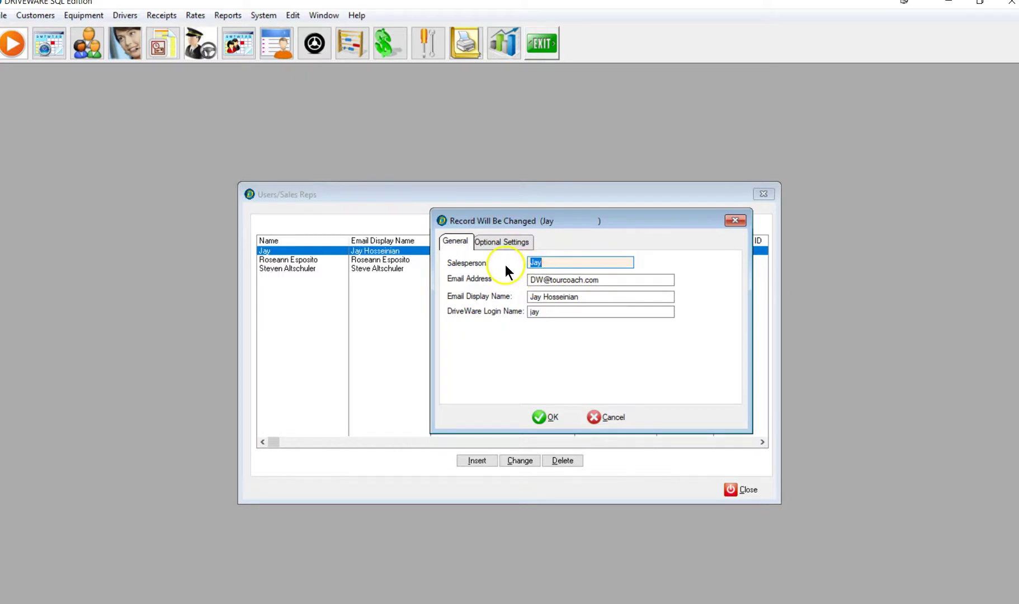
{"action": "left_click", "coordinate": [537, 311]}
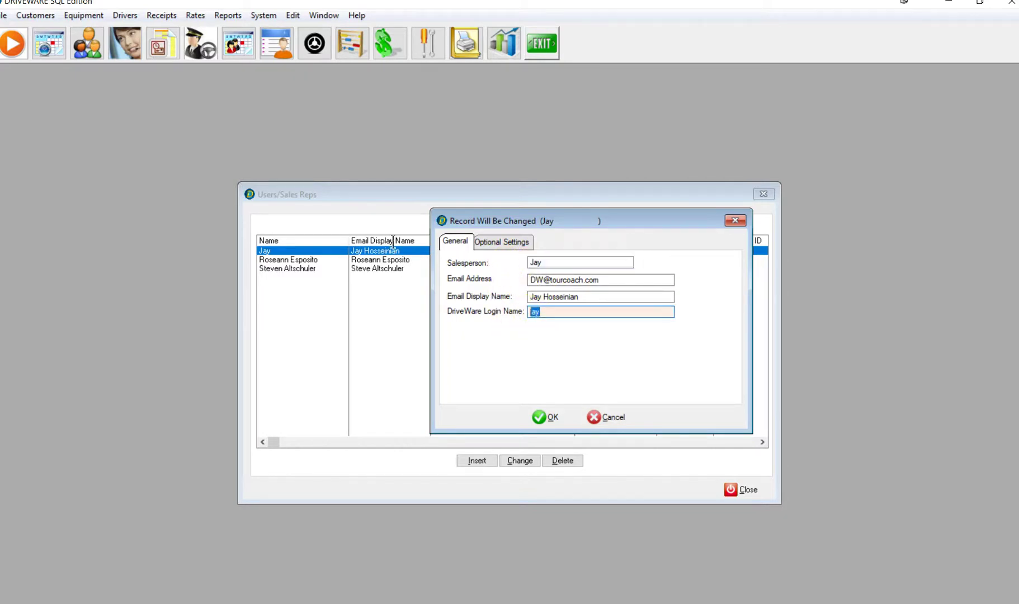
{"action": "left_click_drag", "start_coordinate": [614, 279], "coordinate": [515, 279]}
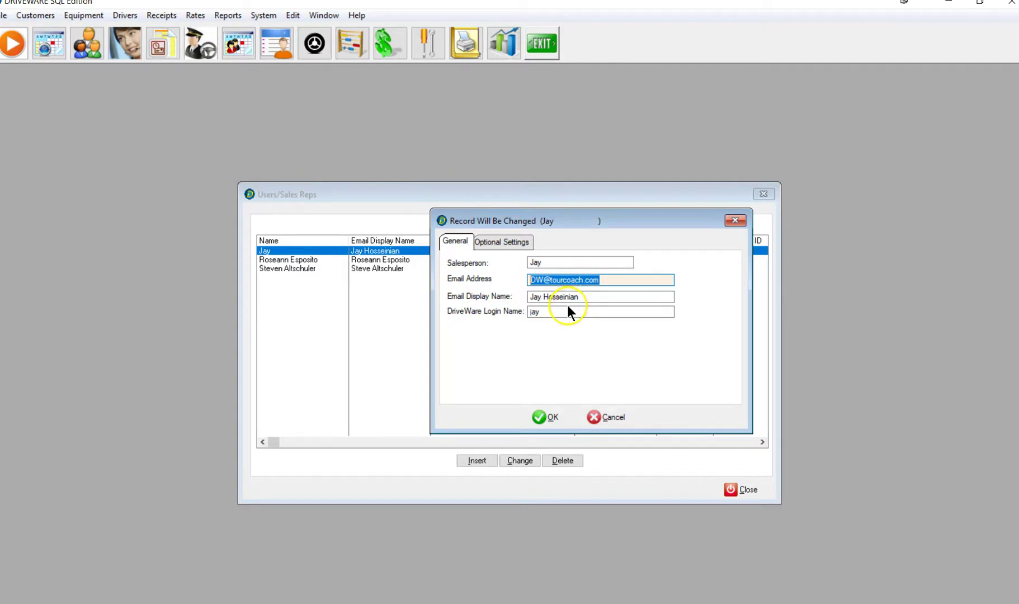
{"action": "left_click_drag", "start_coordinate": [584, 296], "coordinate": [479, 287]}
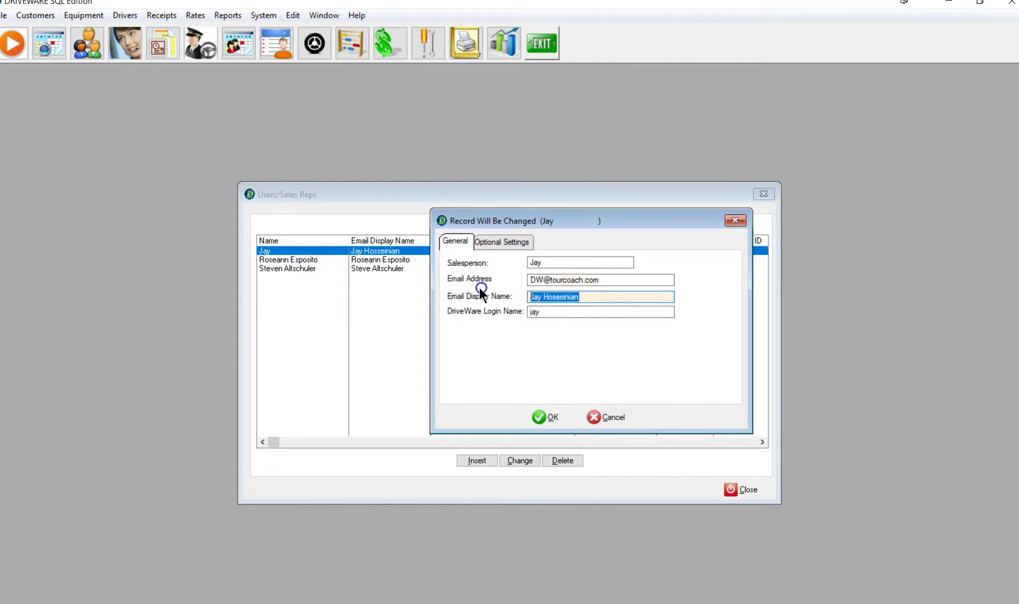
Step: Check the SMTP password field in the user's optional settings and accept the record
{"action": "left_click", "coordinate": [492, 244]}
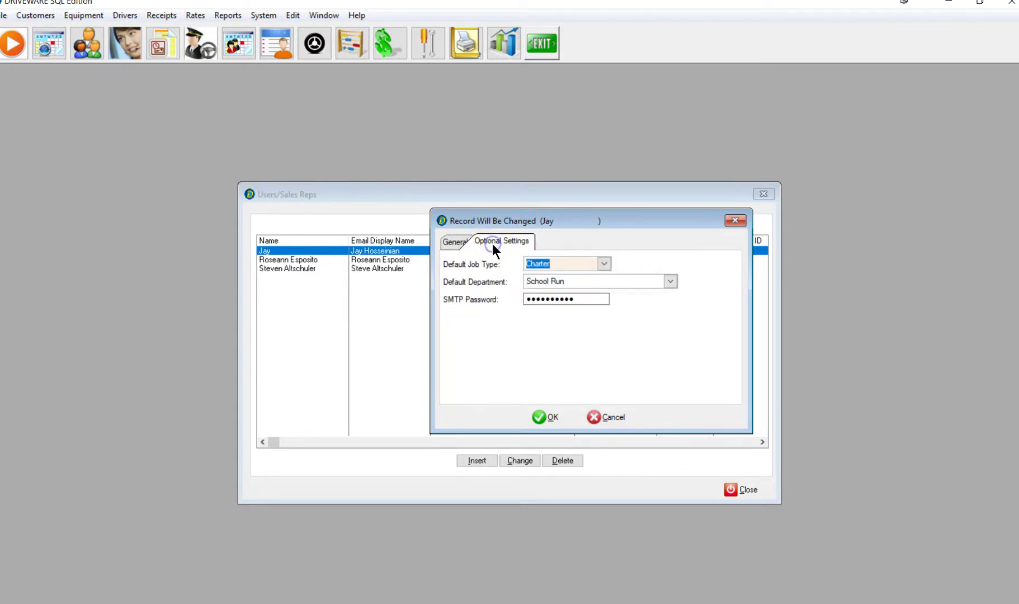
{"action": "left_click_drag", "start_coordinate": [585, 304], "coordinate": [476, 304]}
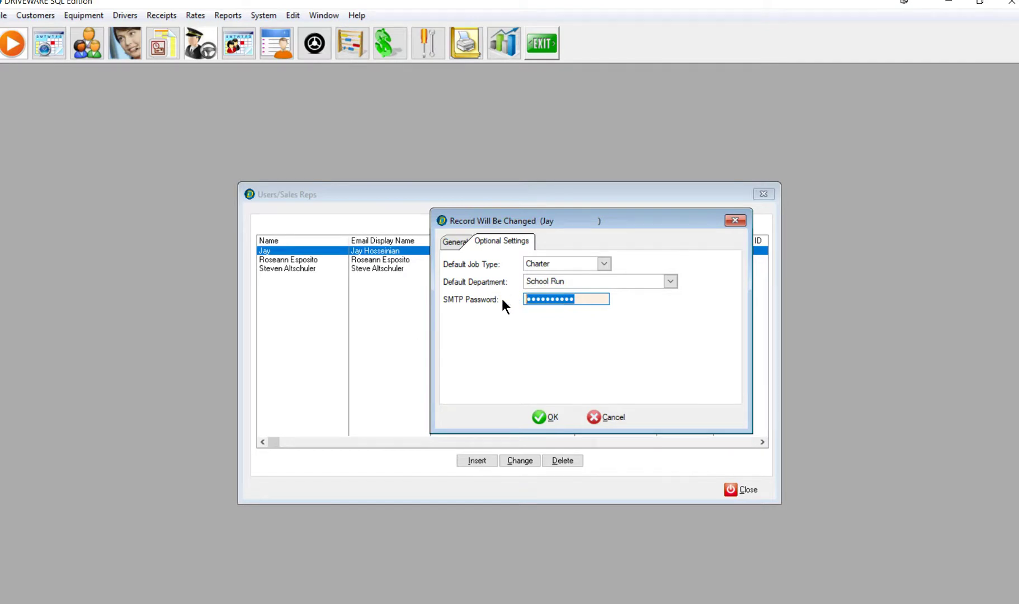
{"action": "left_click", "coordinate": [573, 295]}
{"action": "left_click", "coordinate": [554, 418]}
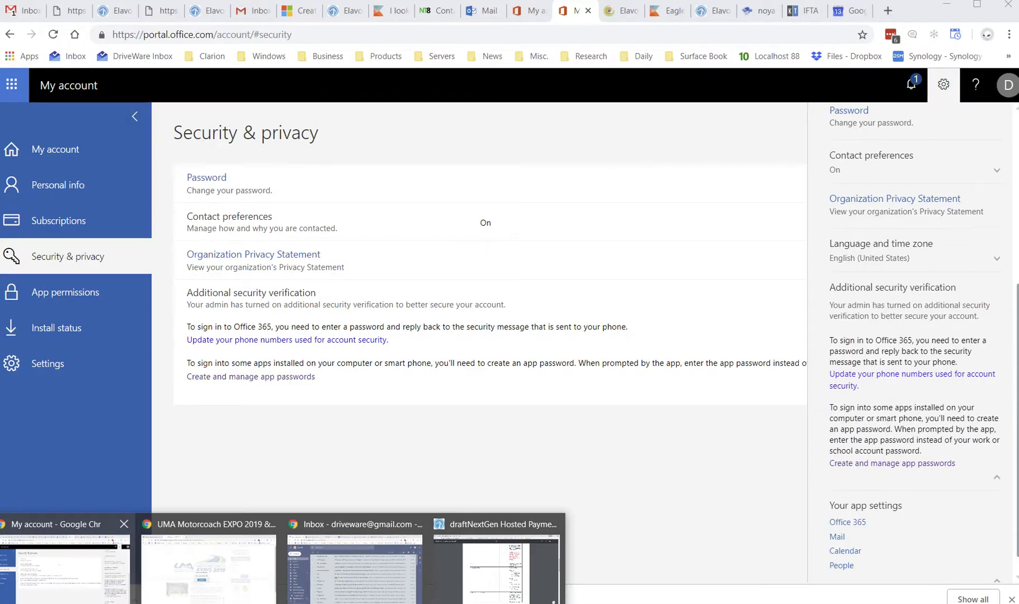
Step: Switch to the Office 365 account page in Chrome and open app password management from the security and privacy settings
{"action": "left_click", "coordinate": [91, 592]}
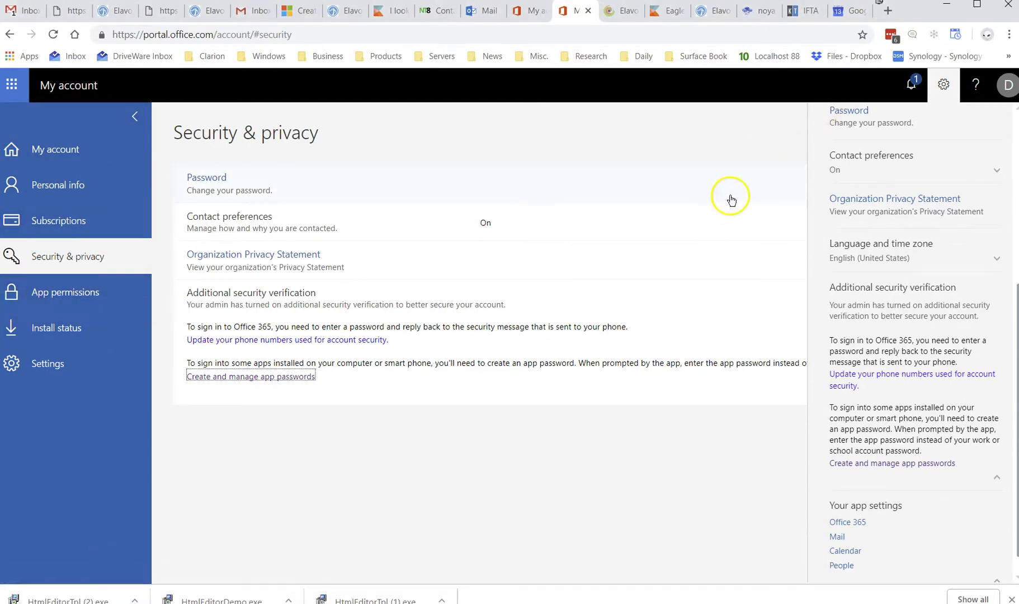
{"action": "left_click", "coordinate": [942, 90]}
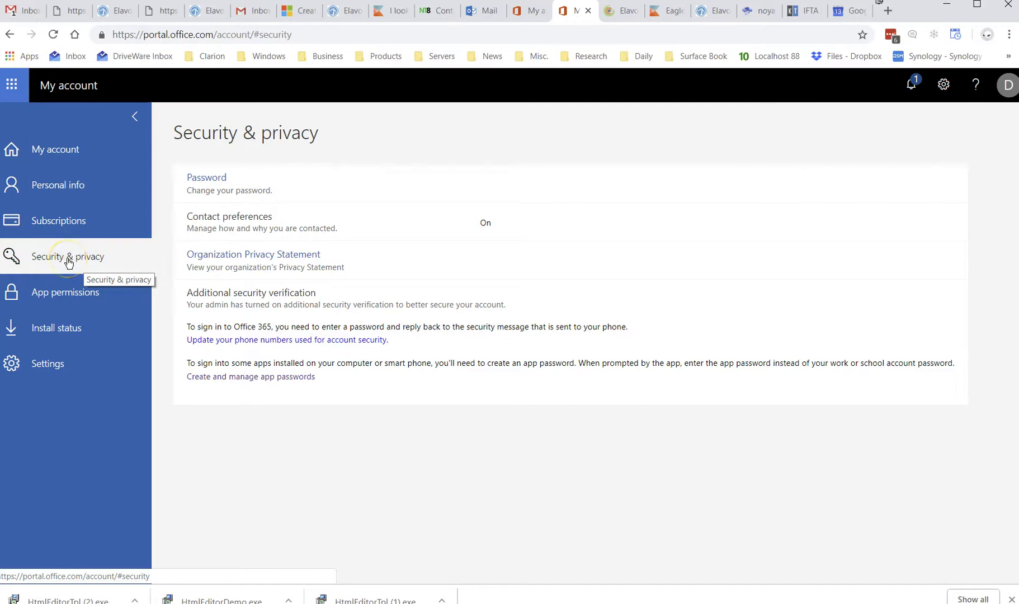
{"action": "left_click", "coordinate": [261, 378]}
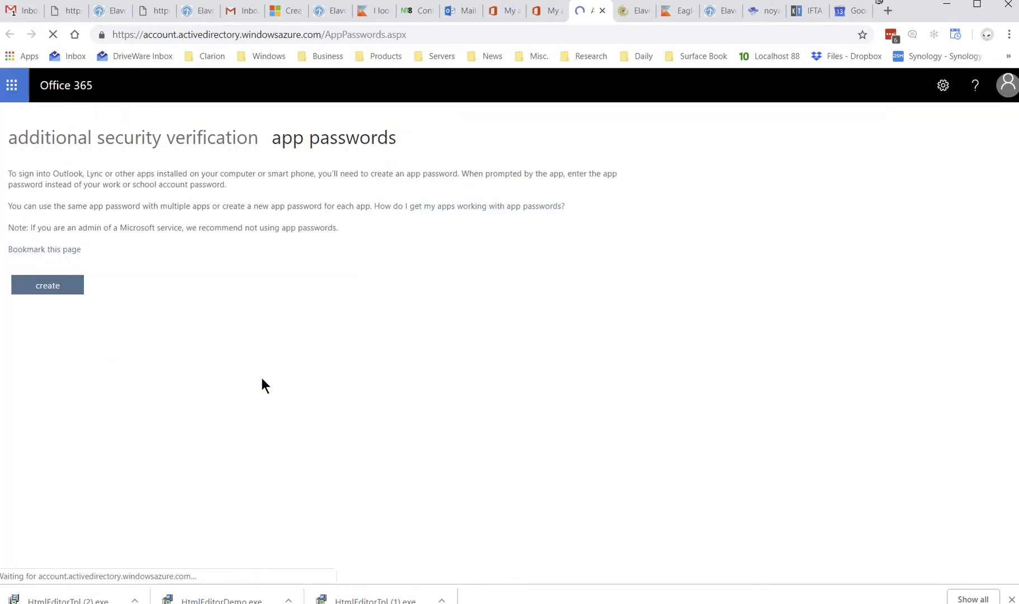
Step: Create an app password named DriveWare and select the generated password
{"action": "left_click", "coordinate": [40, 279]}
{"action": "left_click", "coordinate": [368, 350]}
{"action": "type", "text": "DriveWare"}
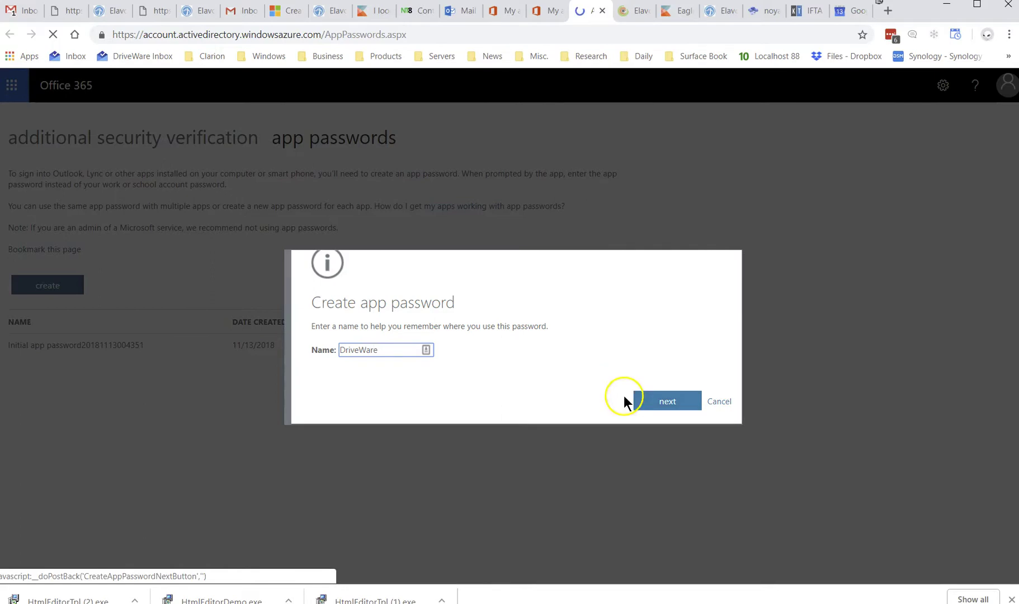
{"action": "left_click", "coordinate": [653, 401]}
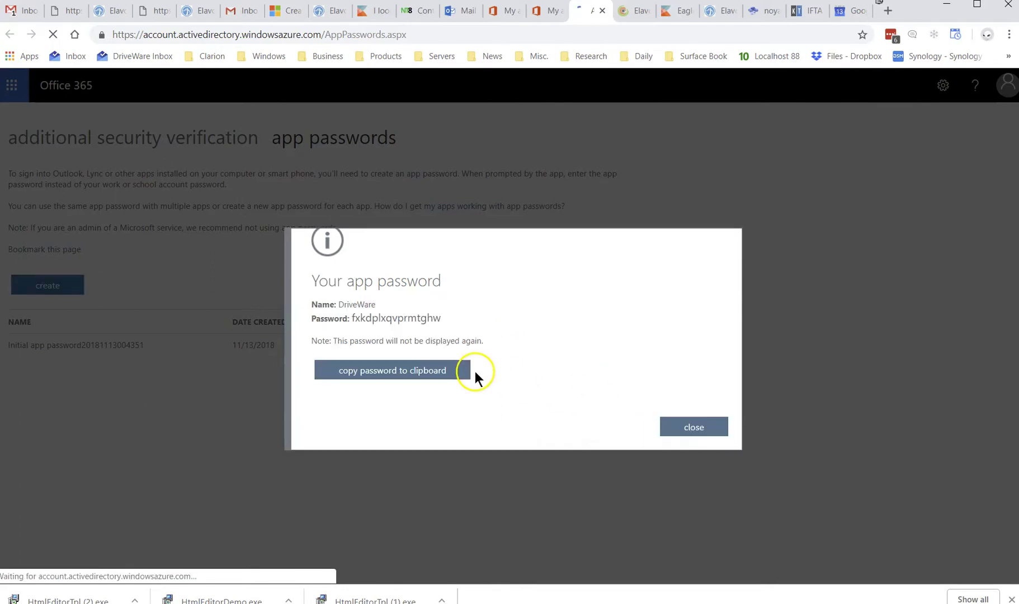
{"action": "left_click_drag", "start_coordinate": [354, 318], "coordinate": [456, 321]}
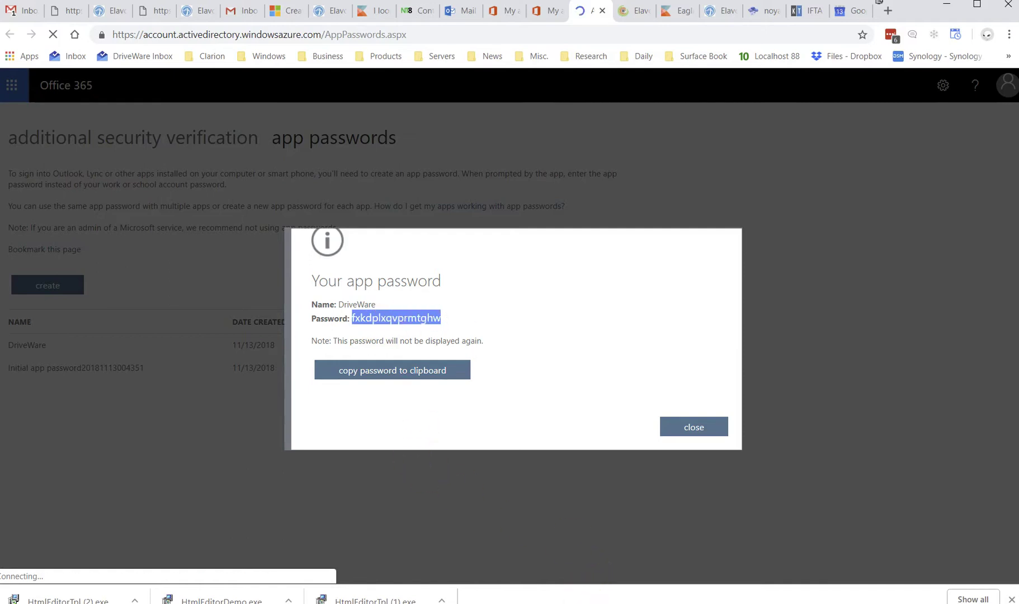
Step: Switch back to DriveWare, locate the SMTP password field in the first user's optional settings, and cancel the record
{"action": "key", "text": "alt+Tab"}
{"action": "left_click", "coordinate": [519, 460]}
{"action": "left_click", "coordinate": [504, 245]}
{"action": "left_click_drag", "start_coordinate": [582, 299], "coordinate": [494, 294]}
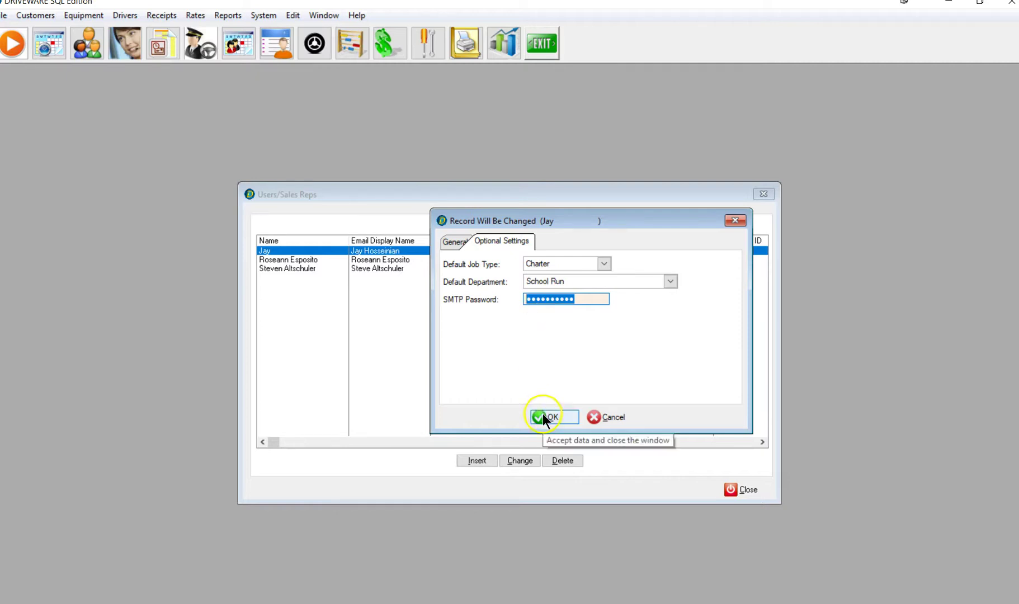
{"action": "left_click", "coordinate": [625, 416]}
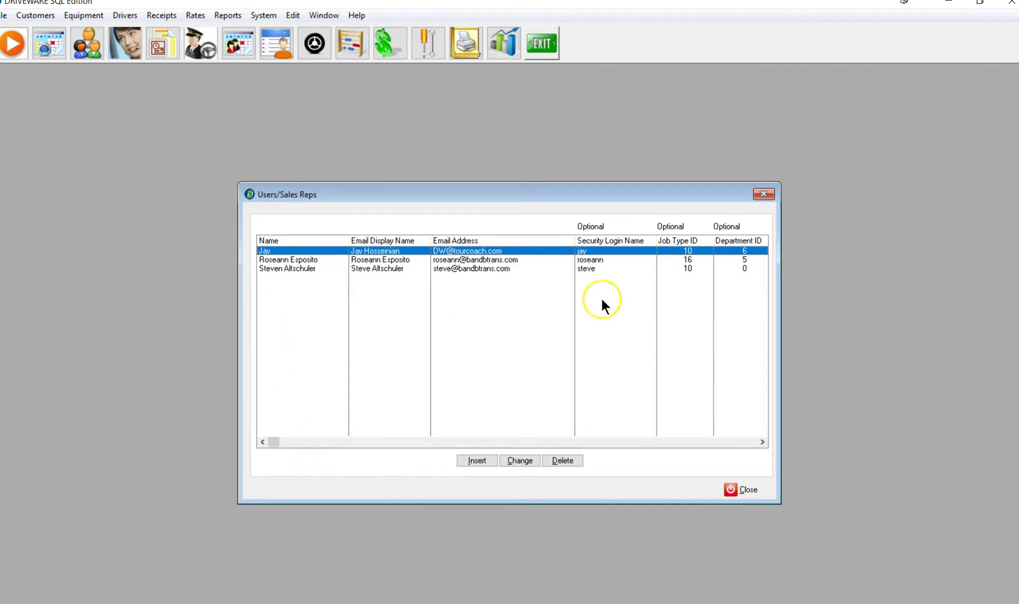
Step: Switch to the app passwords page in Chrome and close the generated password dialog
{"action": "left_click", "coordinate": [283, 602]}
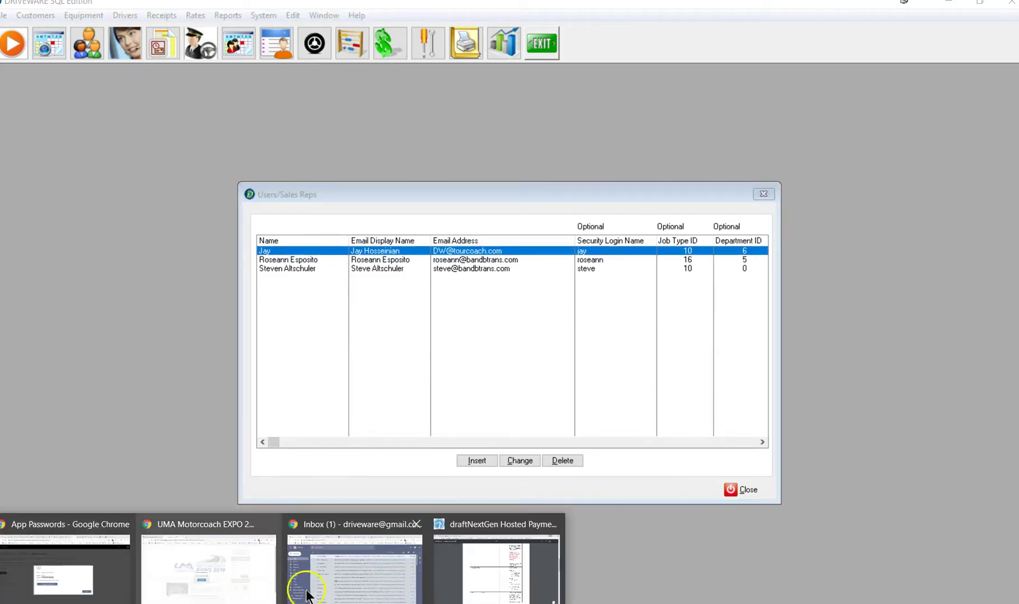
{"action": "left_click", "coordinate": [101, 597]}
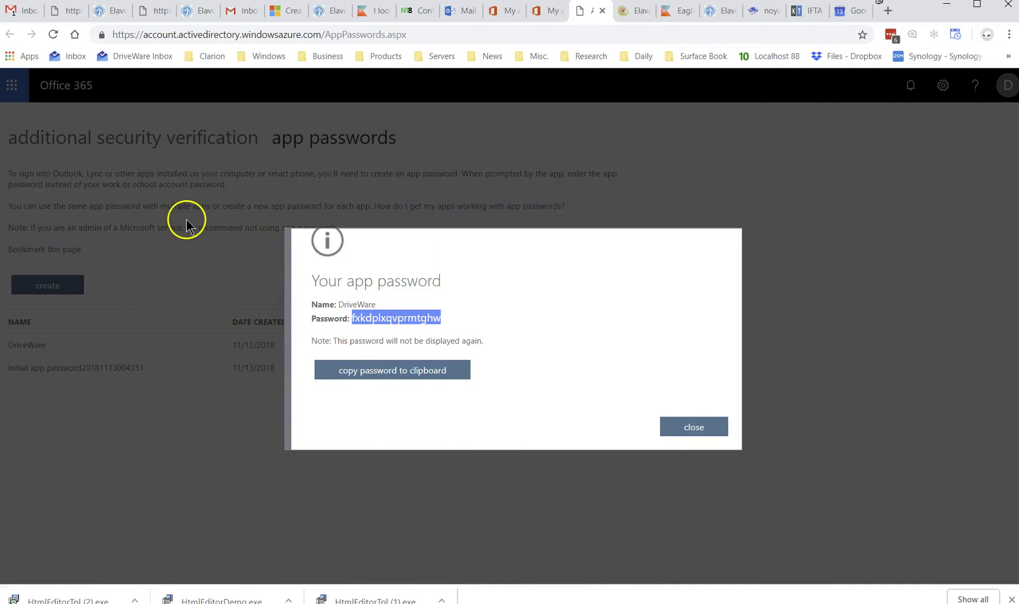
{"action": "left_click", "coordinate": [678, 431]}
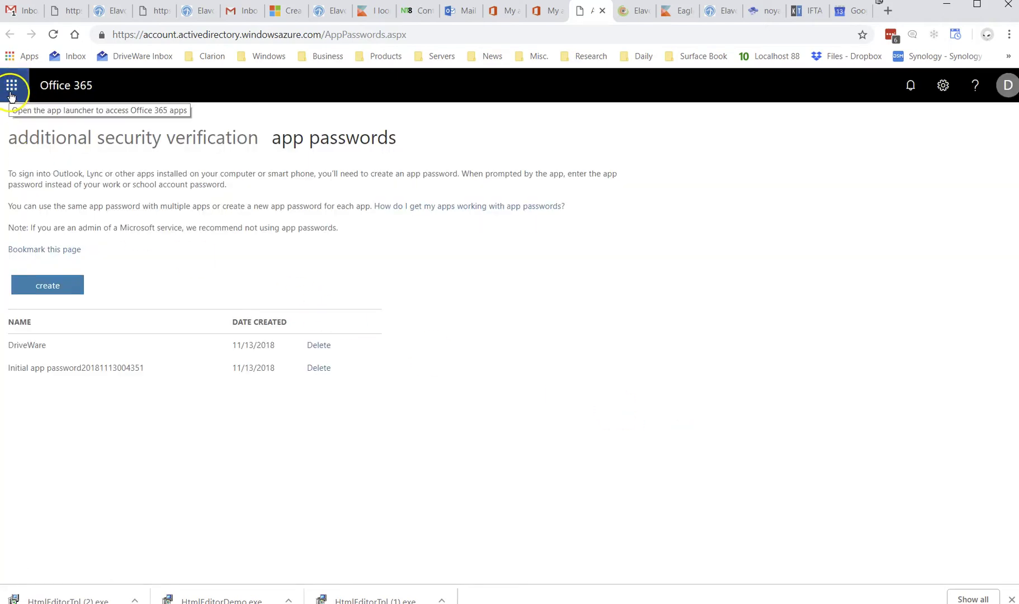
Step: Reopen the app passwords page through Office 365 settings, Security & privacy, and start creating another app password
{"action": "left_click", "coordinate": [937, 96]}
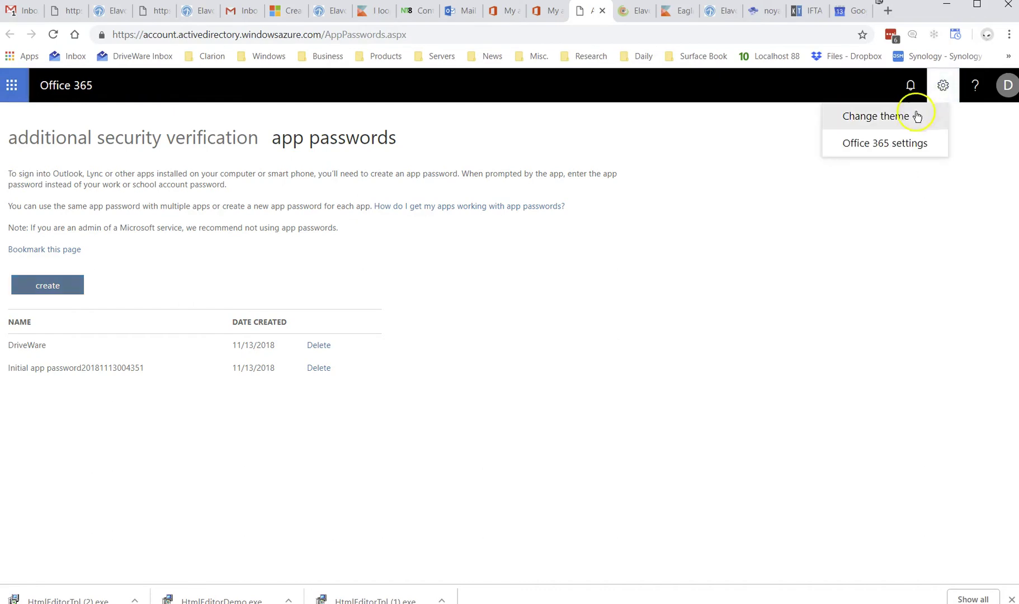
{"action": "left_click", "coordinate": [851, 152]}
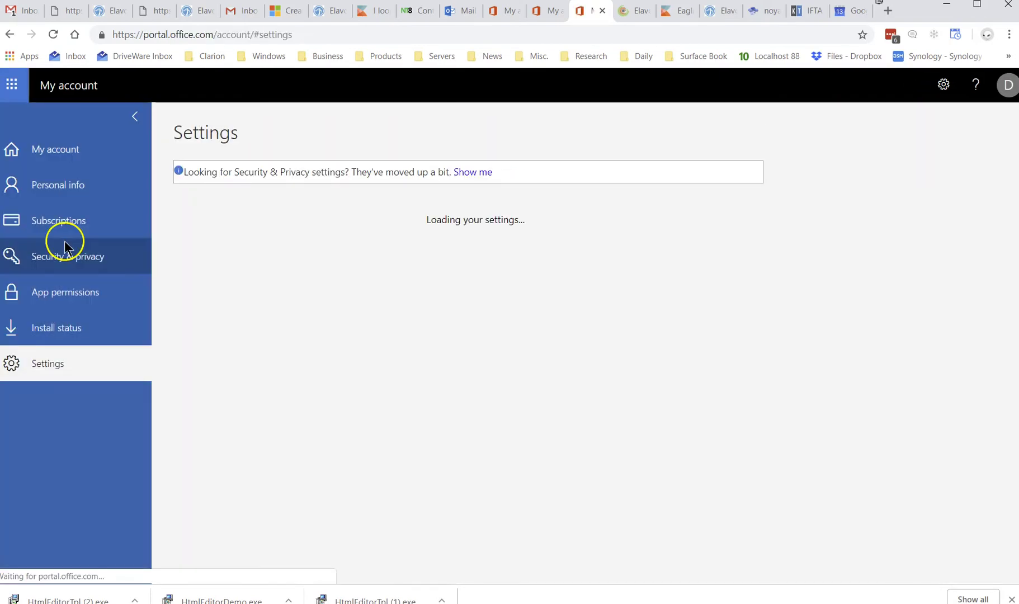
{"action": "left_click", "coordinate": [84, 262]}
{"action": "left_click", "coordinate": [231, 296]}
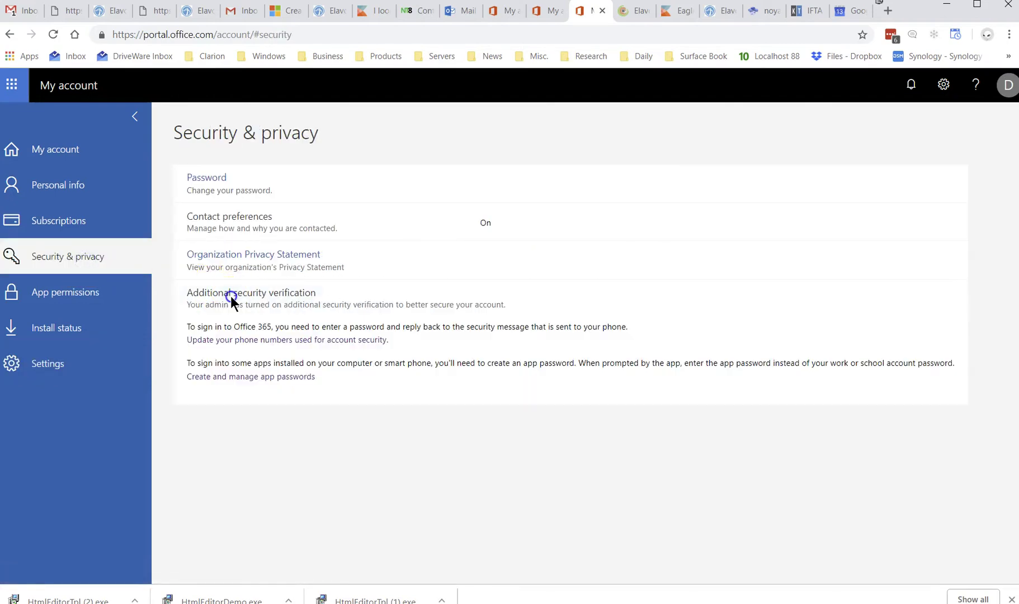
{"action": "left_click", "coordinate": [243, 377]}
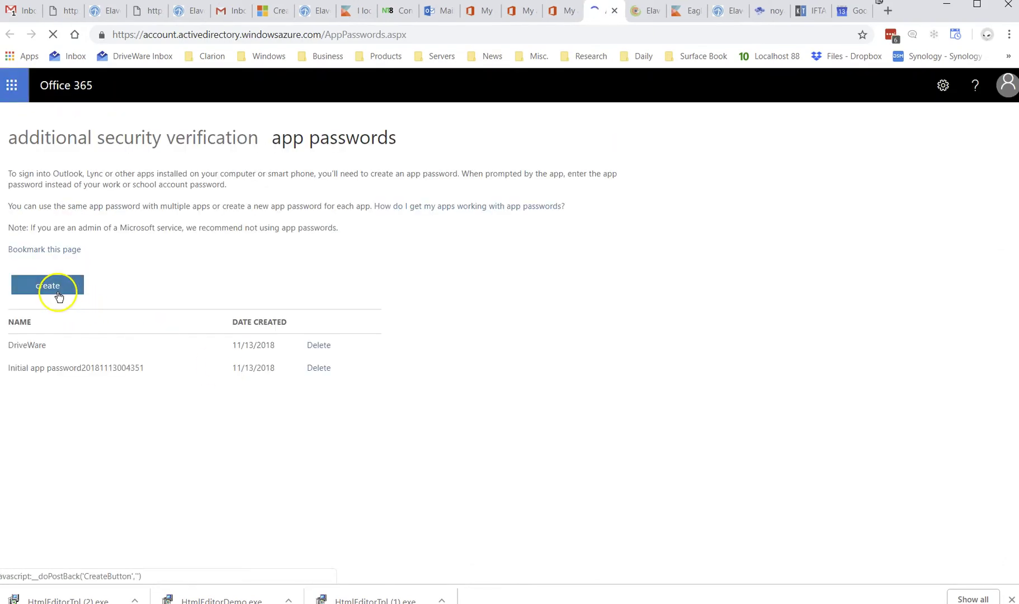
{"action": "left_click", "coordinate": [58, 296]}
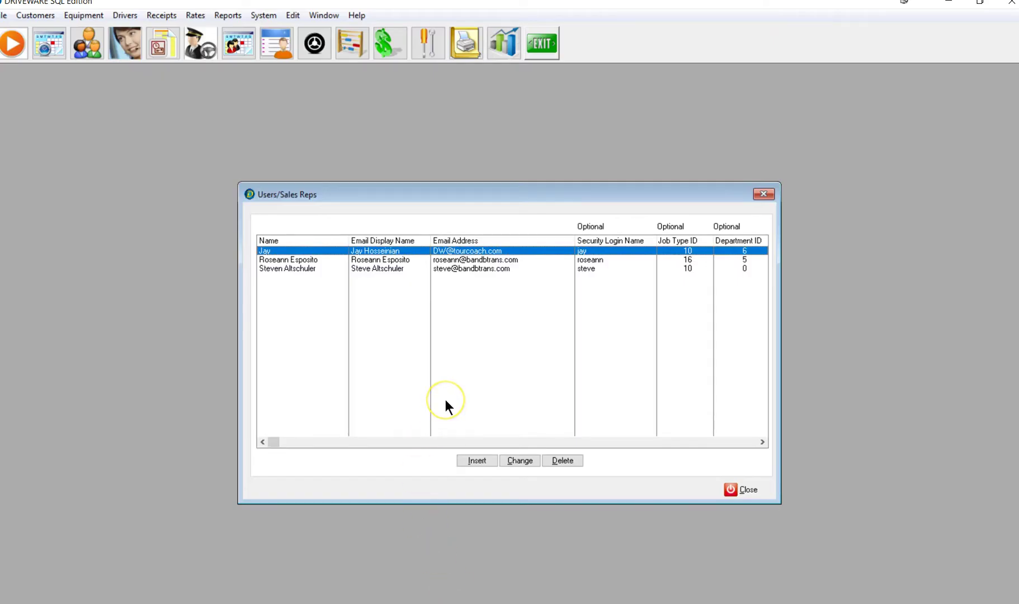
Step: In DriveWare, reopen the first user's optional settings and select the contents of the SMTP password field
{"action": "left_click", "coordinate": [519, 460]}
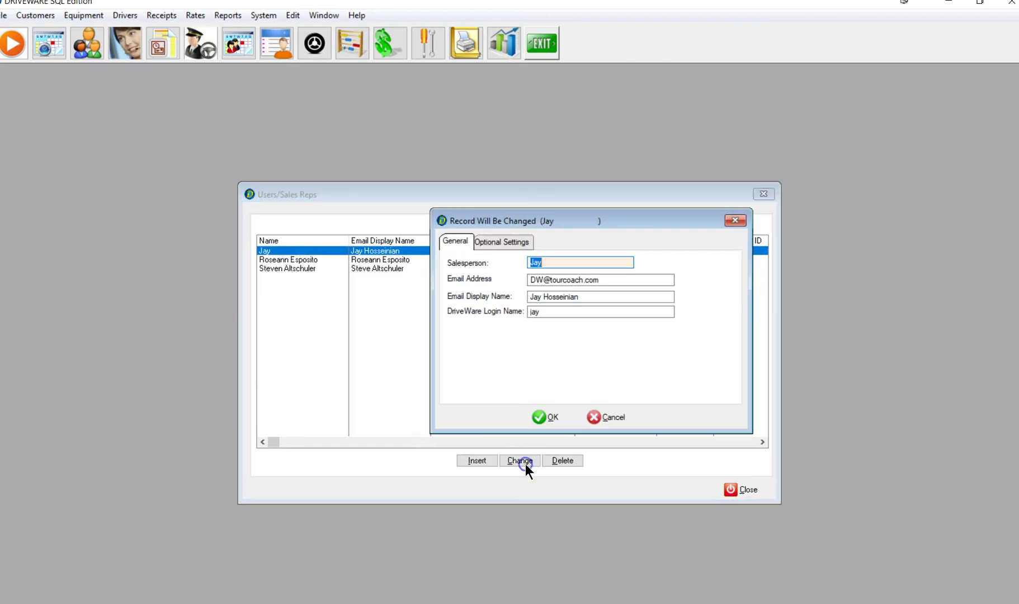
{"action": "left_click", "coordinate": [517, 241]}
{"action": "left_click", "coordinate": [592, 300]}
{"action": "left_click_drag", "start_coordinate": [592, 300], "coordinate": [499, 299]}
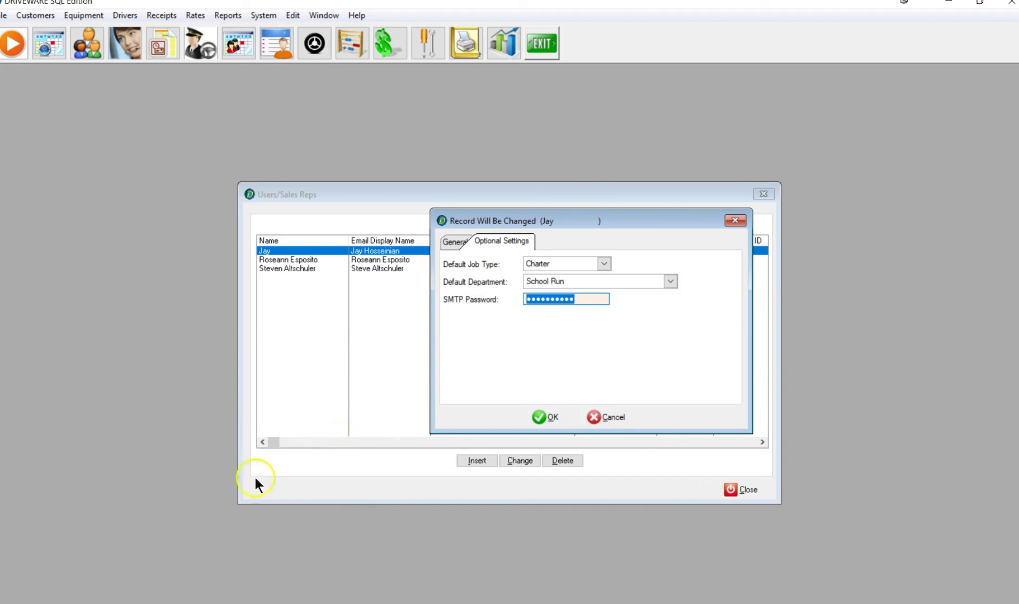
Step: Switch to Office 365 in Chrome, go to its home page and open the Outlook mailbox
{"action": "left_click", "coordinate": [168, 603]}
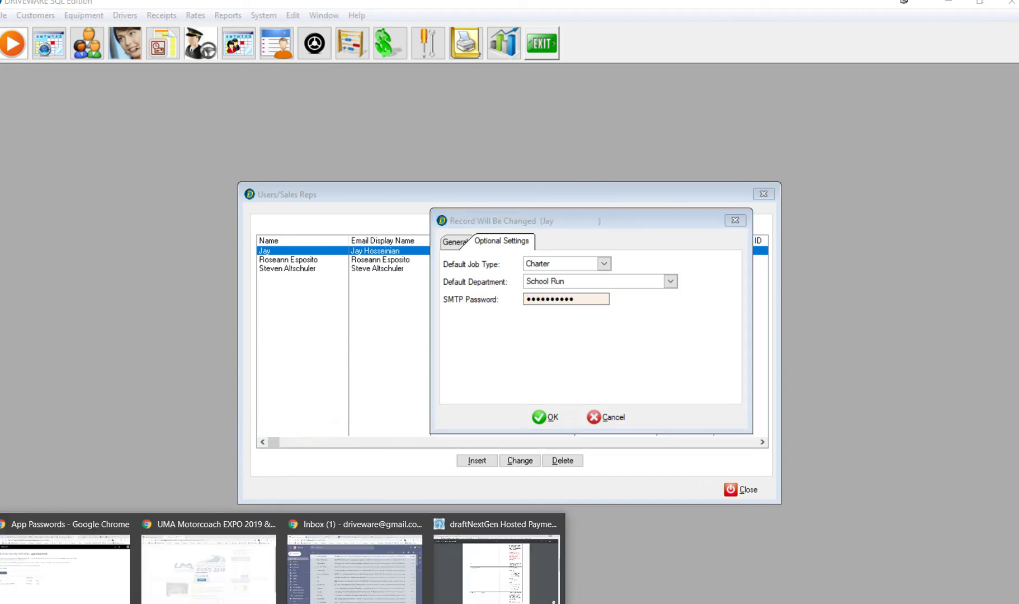
{"action": "left_click", "coordinate": [89, 587]}
{"action": "left_click", "coordinate": [72, 98]}
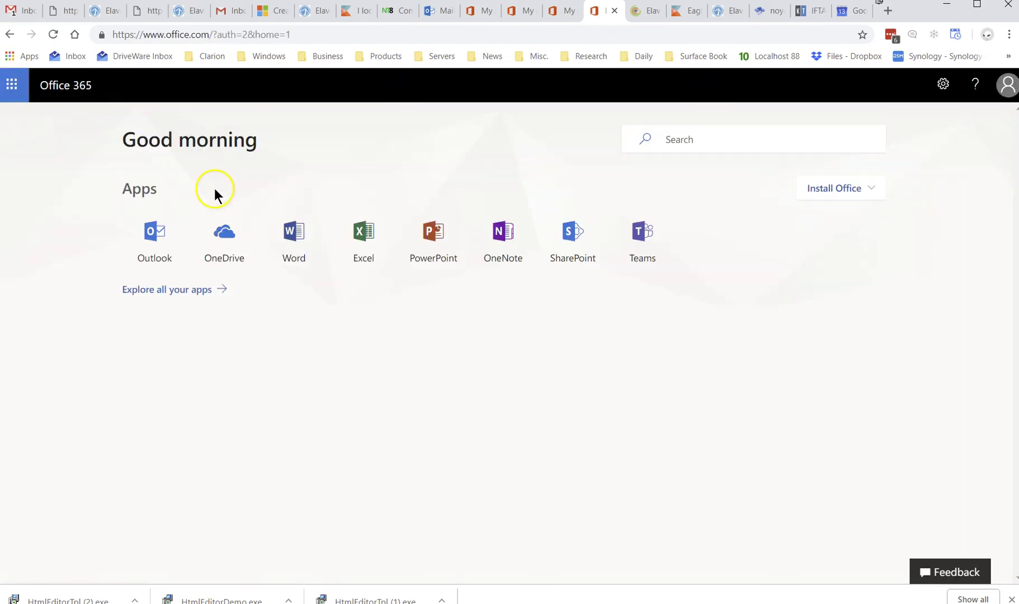
{"action": "left_click", "coordinate": [162, 242]}
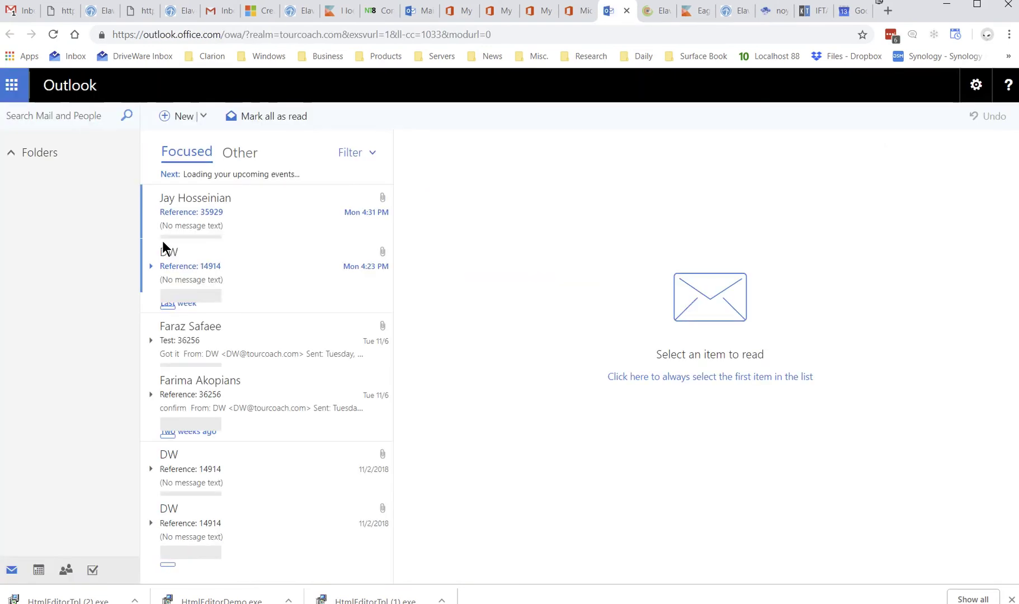